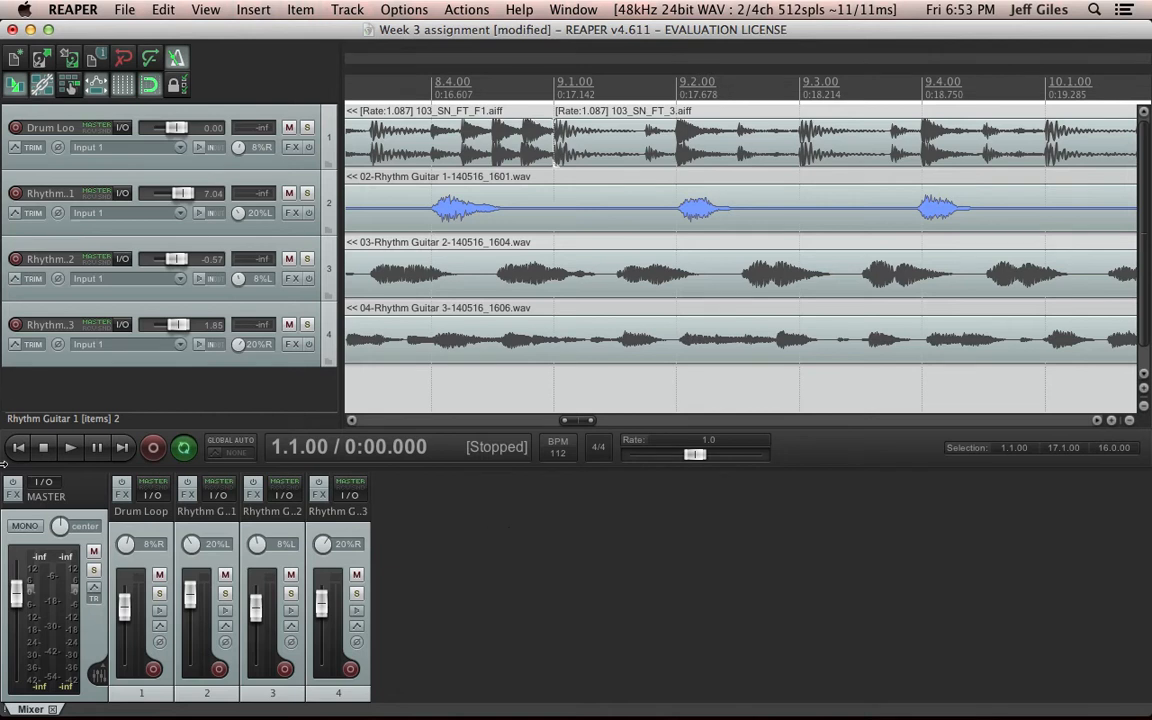
Step: Play the song from the start, soloing Drum Loop and each of the three rhythm guitar tracks in turn
key("Home")
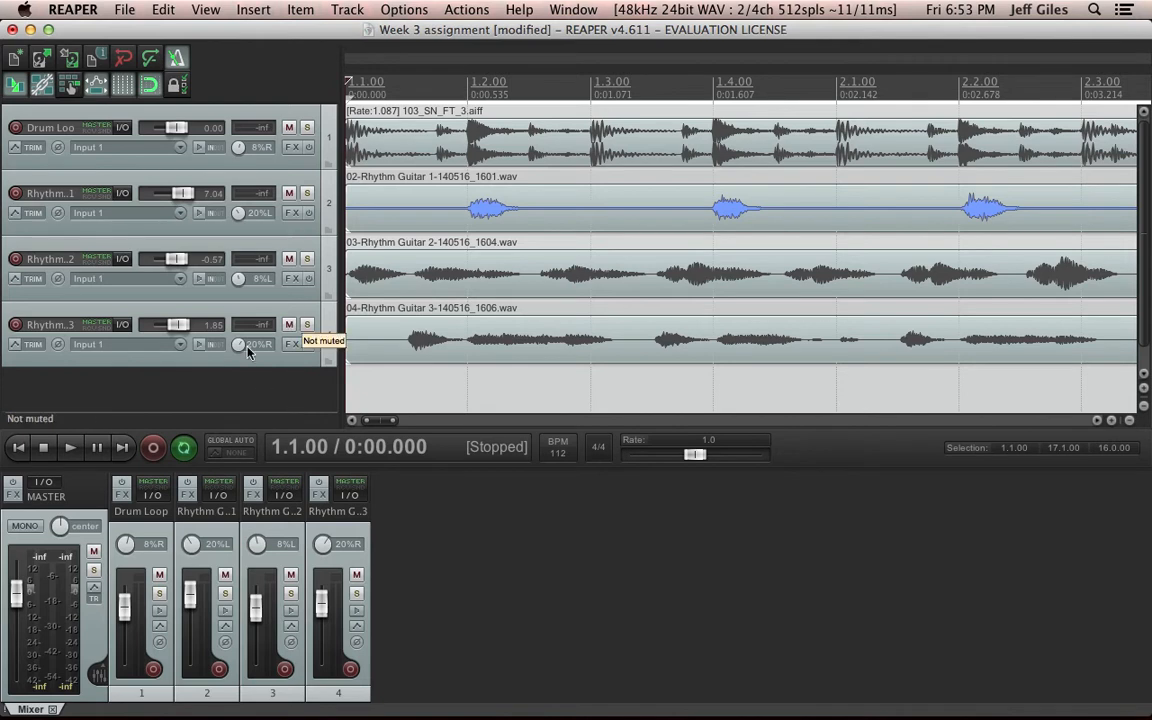
left_click(72, 450)
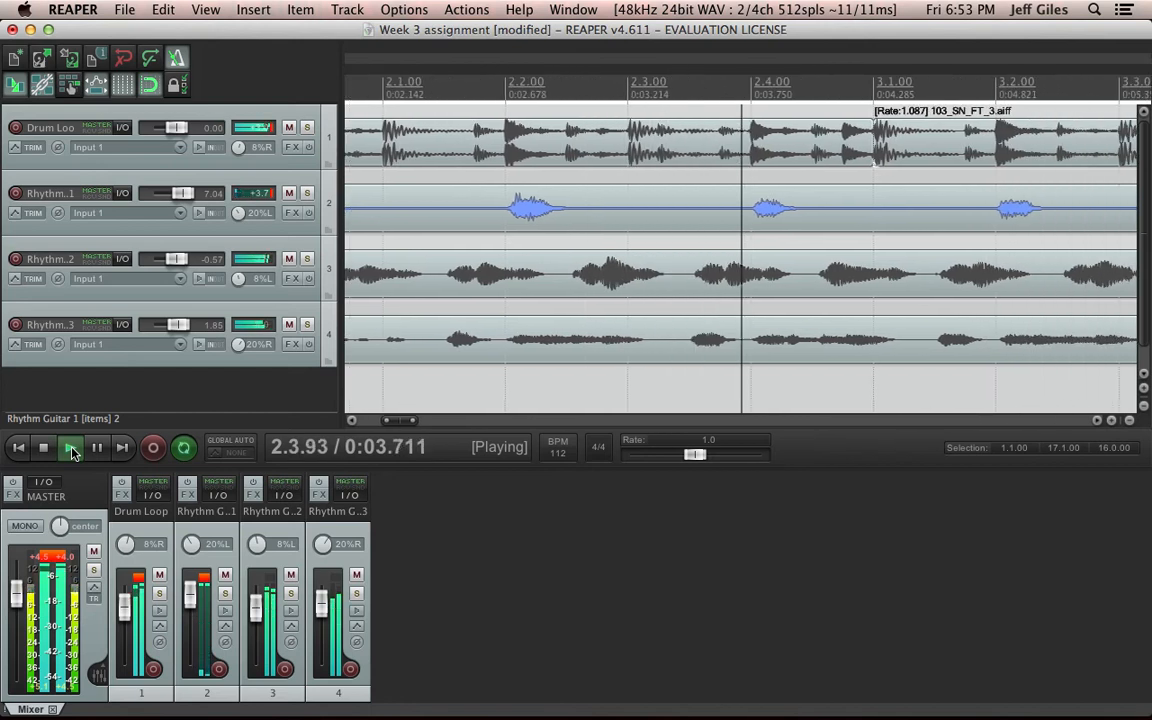
left_click(158, 595)
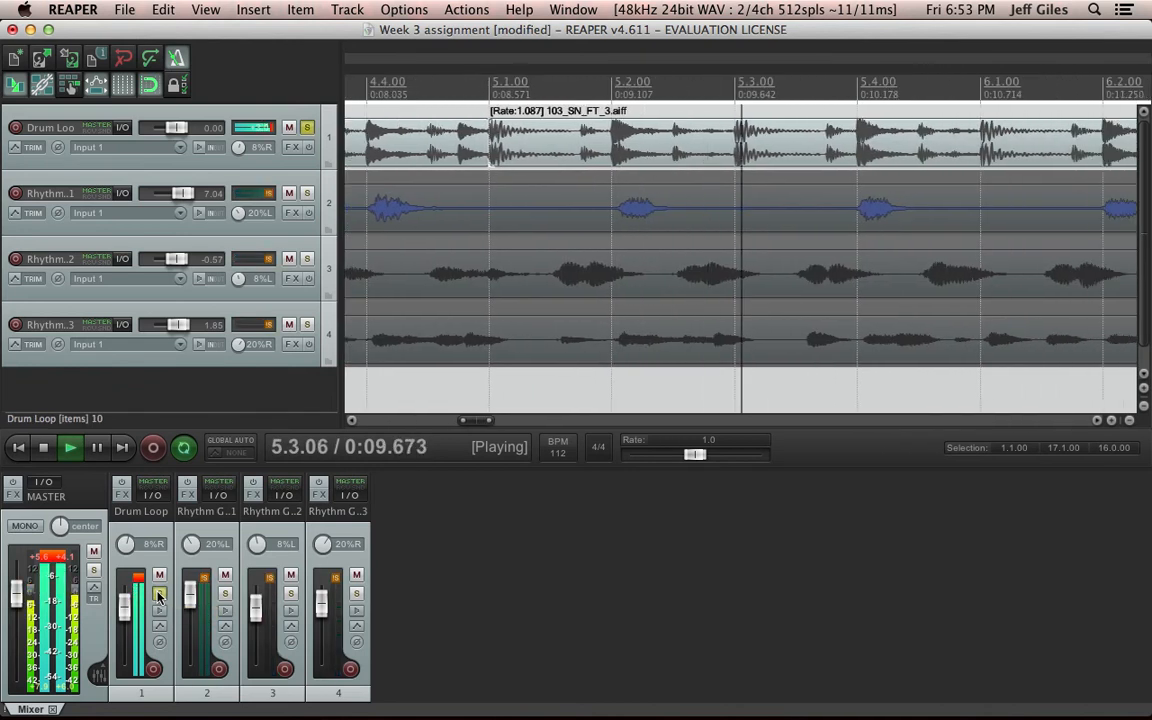
left_click(158, 595)
left_click(225, 595)
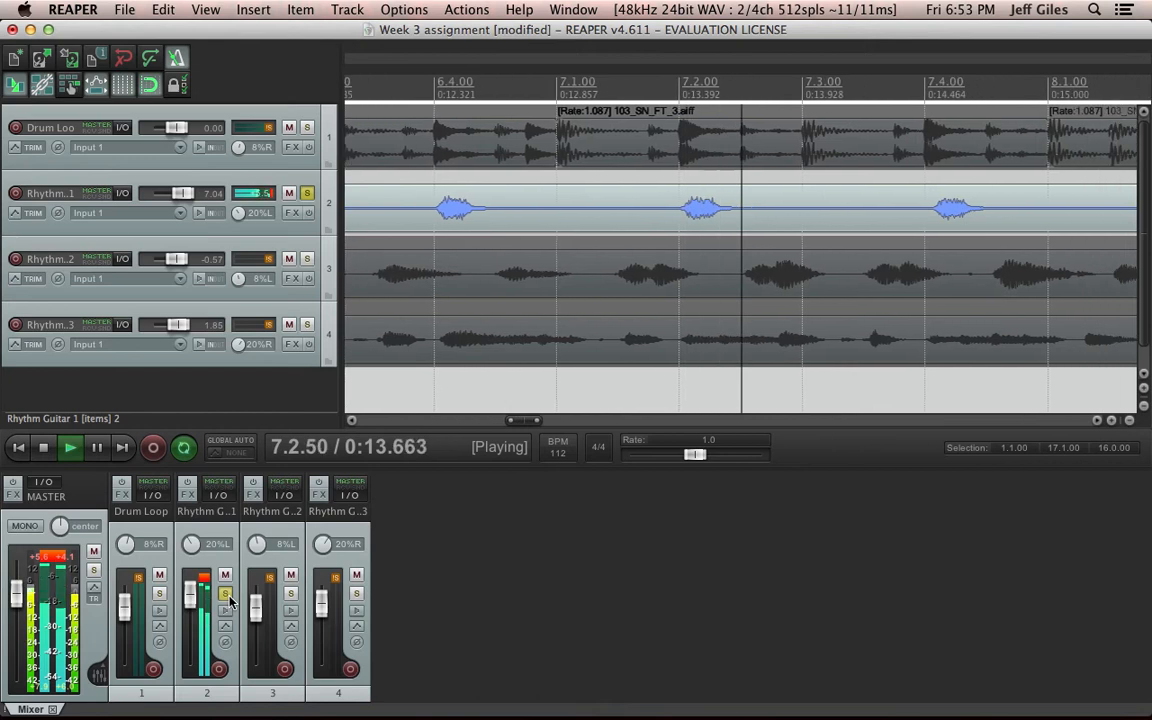
left_click(291, 595)
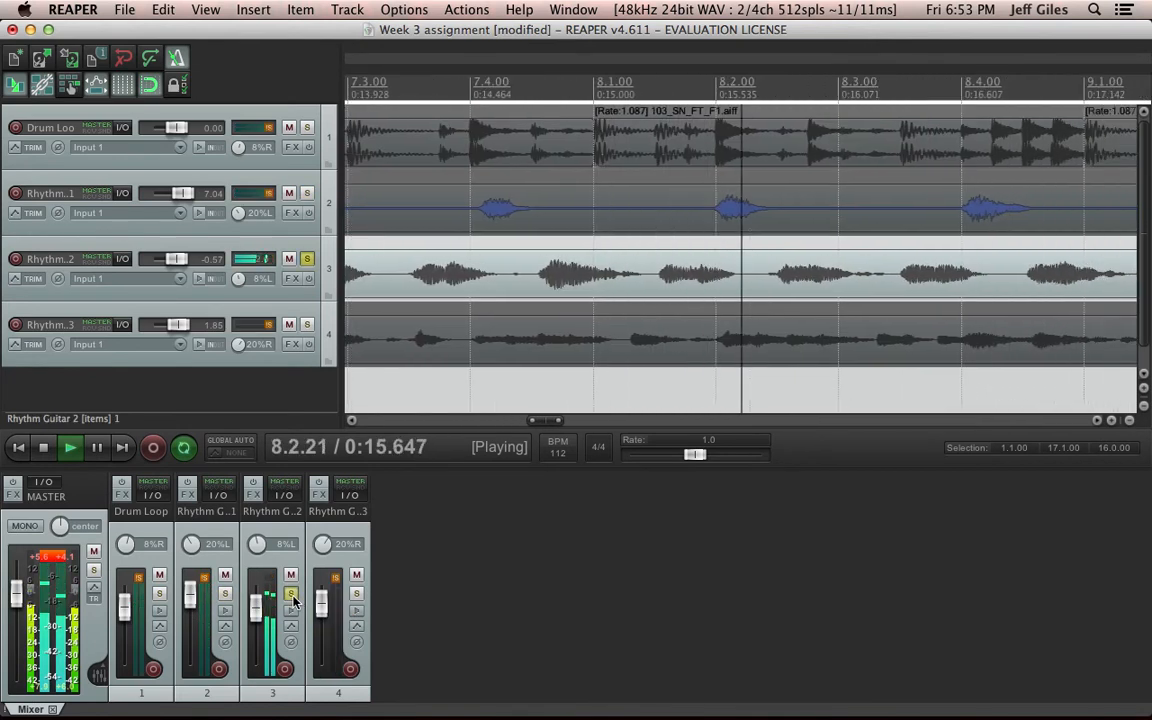
left_click(356, 595)
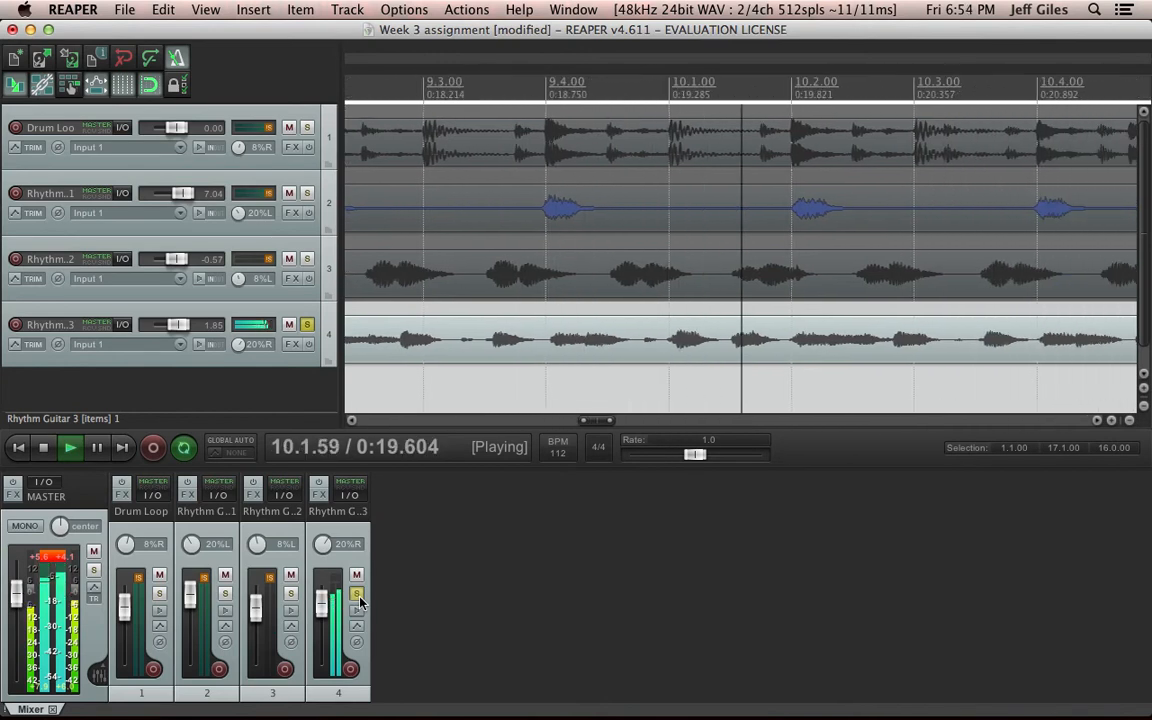
left_click(45, 447)
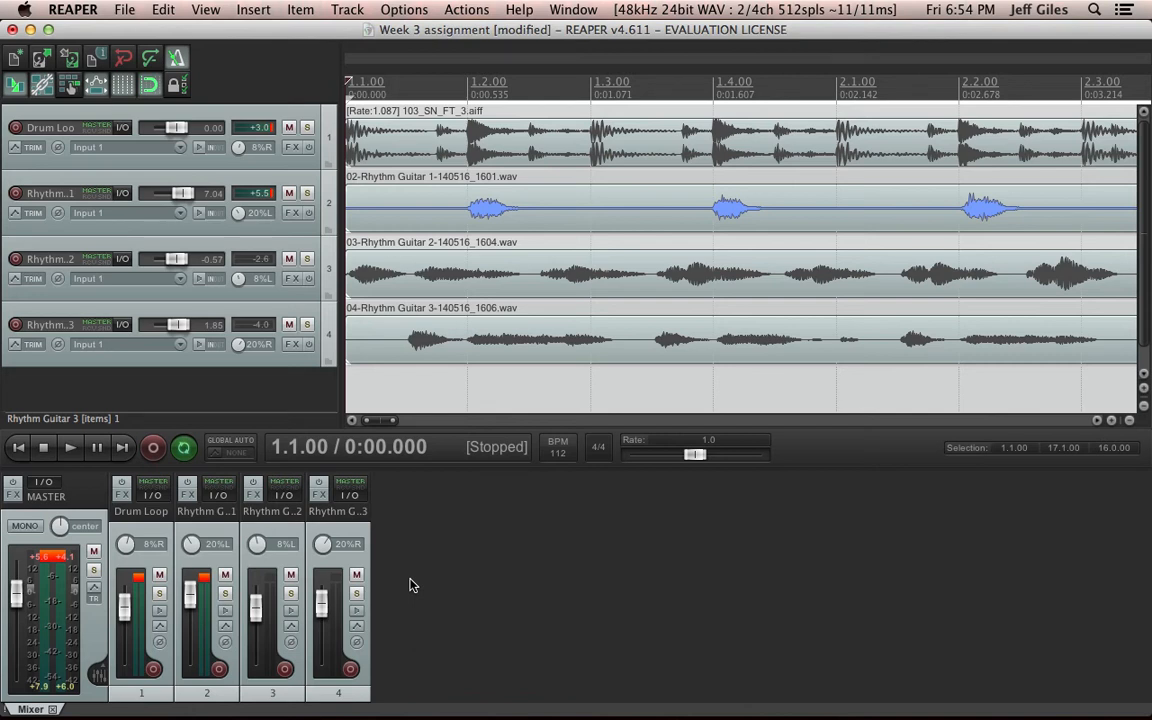
Step: Add a new track below Rhythm Guitar 3 and name it Guitar submix
double_click(115, 385)
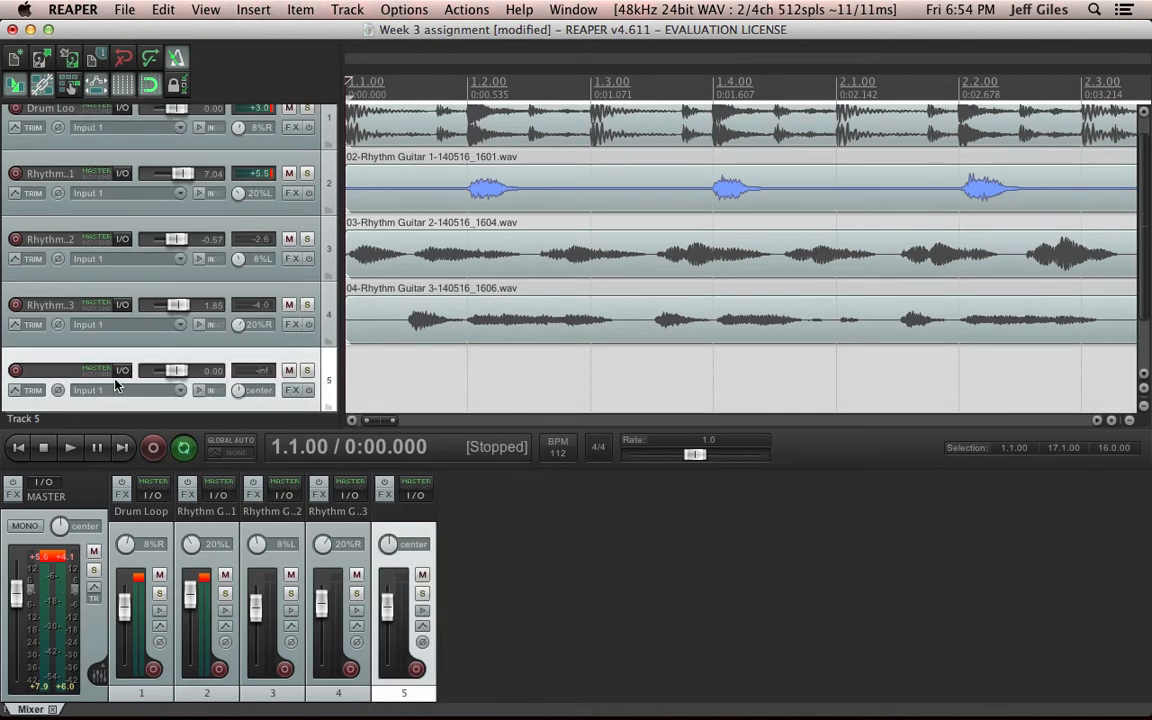
double_click(50, 372)
type("Guitar submix")
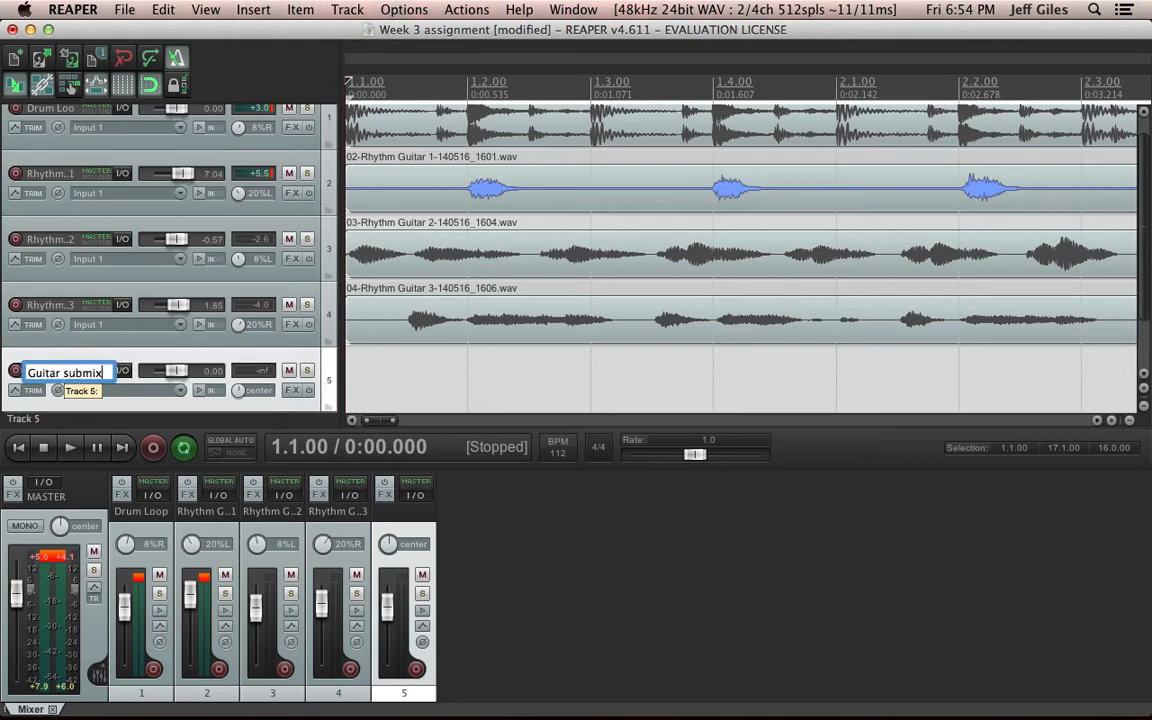
key("Return")
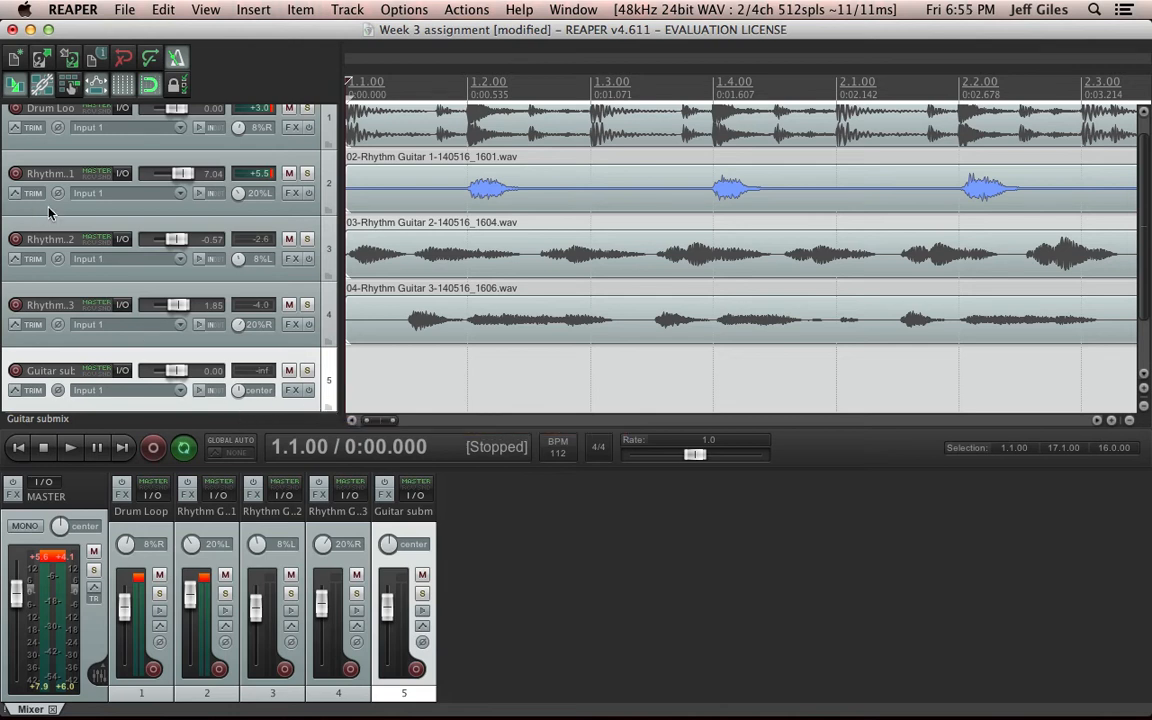
Step: Move Rhythm Guitar 1, 2 and 3 in order below Guitar submix and make Guitar submix their folder track
left_click_drag(45, 212, 48, 368)
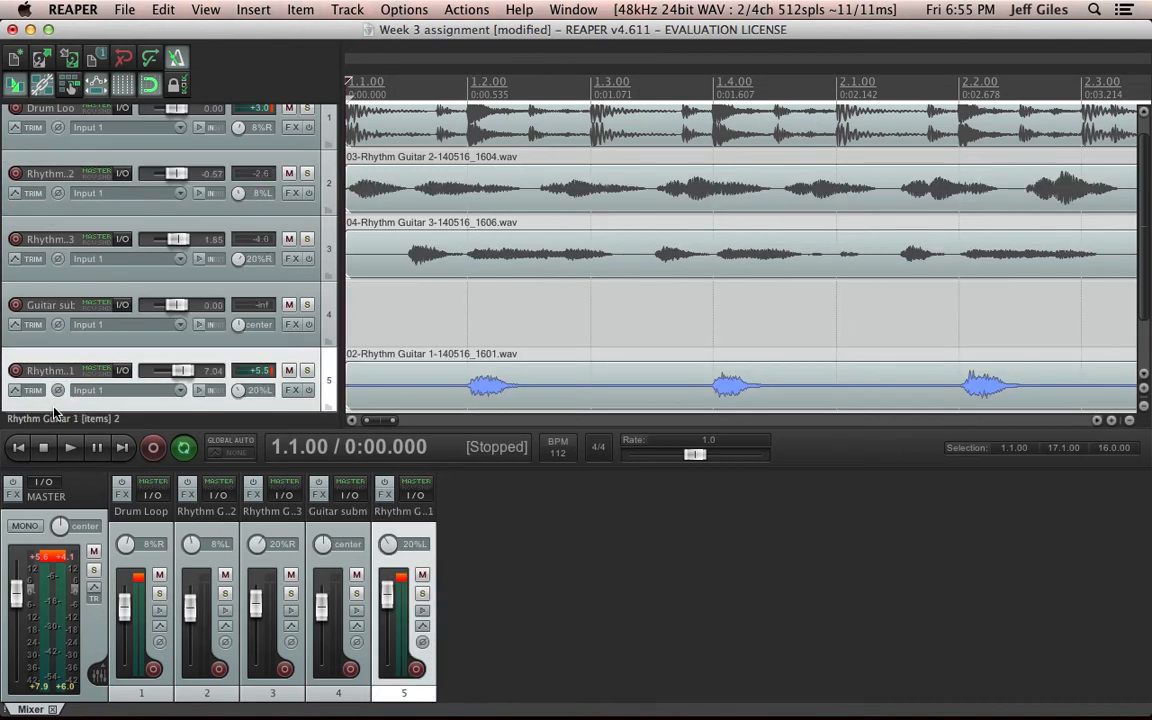
left_click(44, 184)
left_click_drag(48, 405, 46, 400)
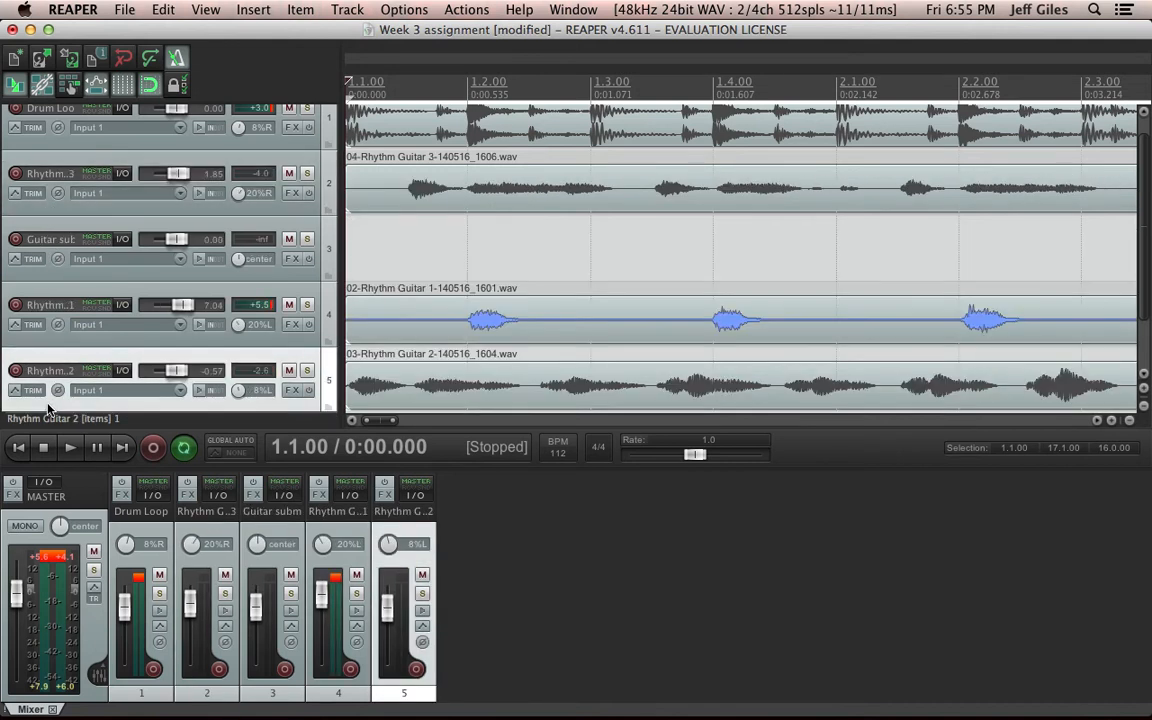
left_click(40, 186)
left_click_drag(43, 238, 57, 413)
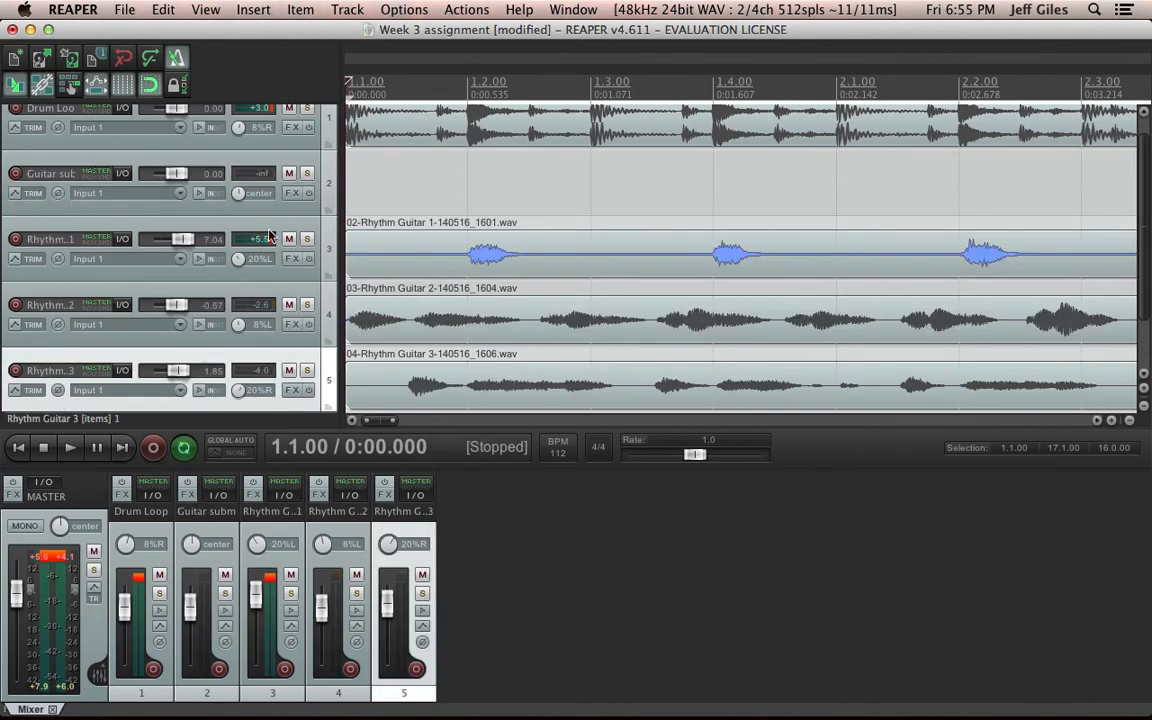
left_click(328, 213)
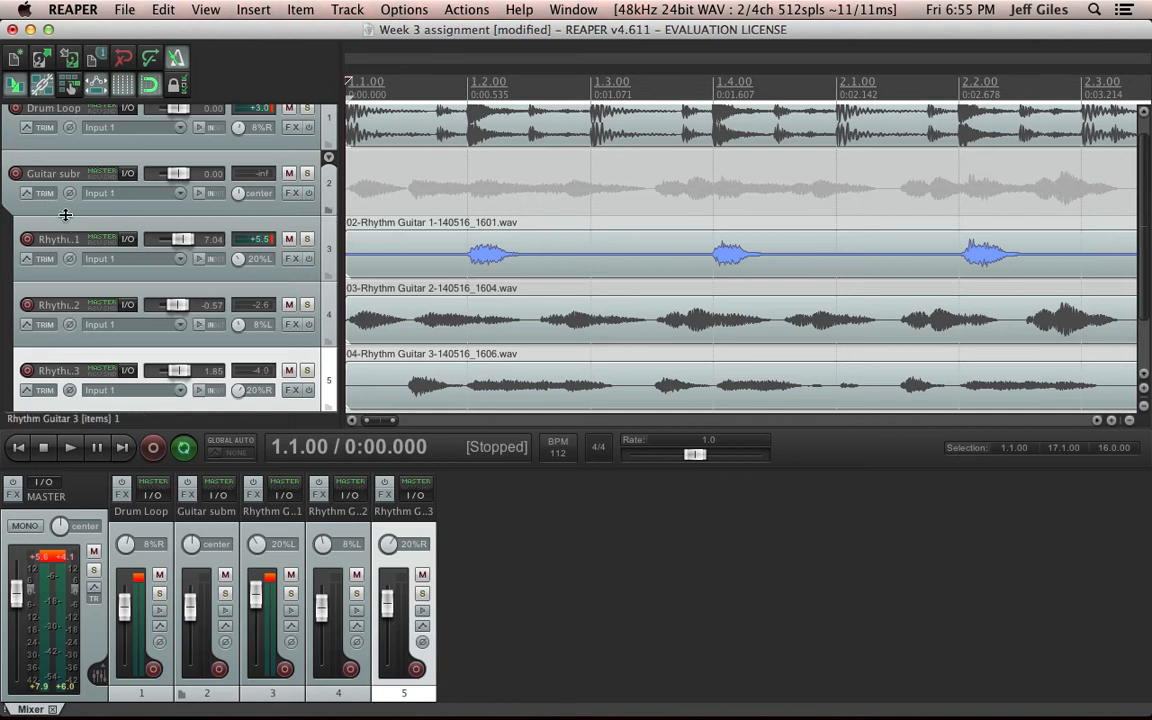
Step: Move Drum Loop below Rhythm Guitar 3, and switch the folder ending at Rhythm Guitar 3 off and on again
left_click(59, 147)
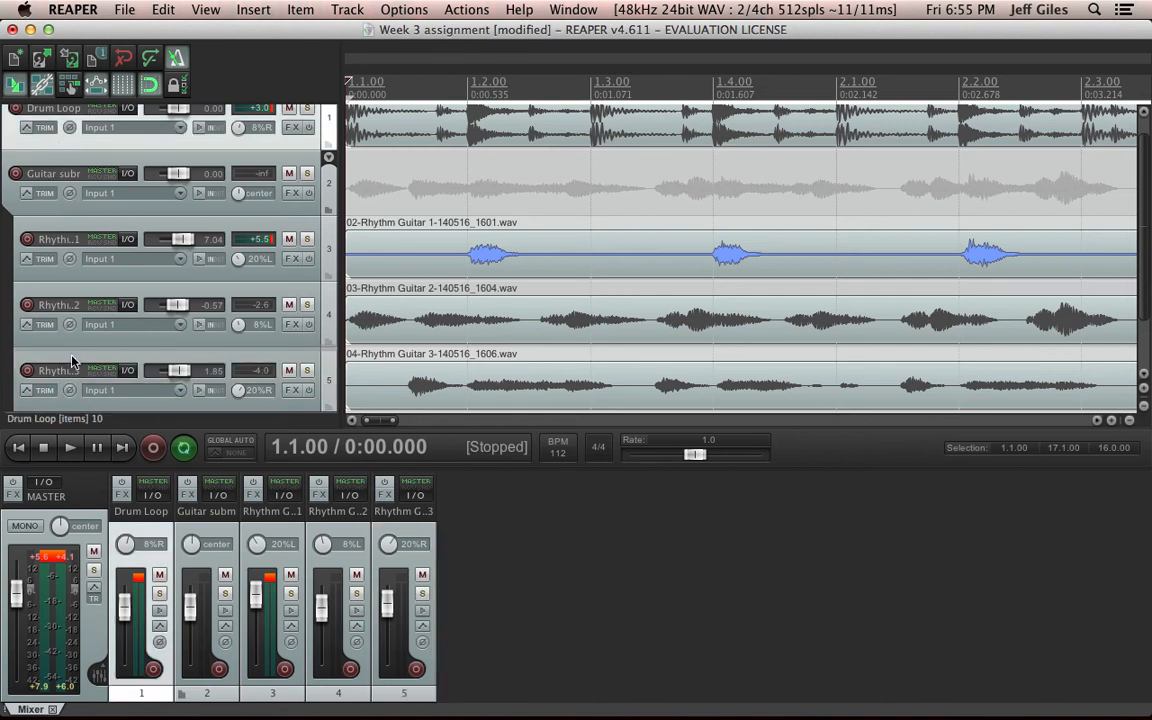
scroll(70, 340, "down", 1)
left_click_drag(75, 394, 75, 394)
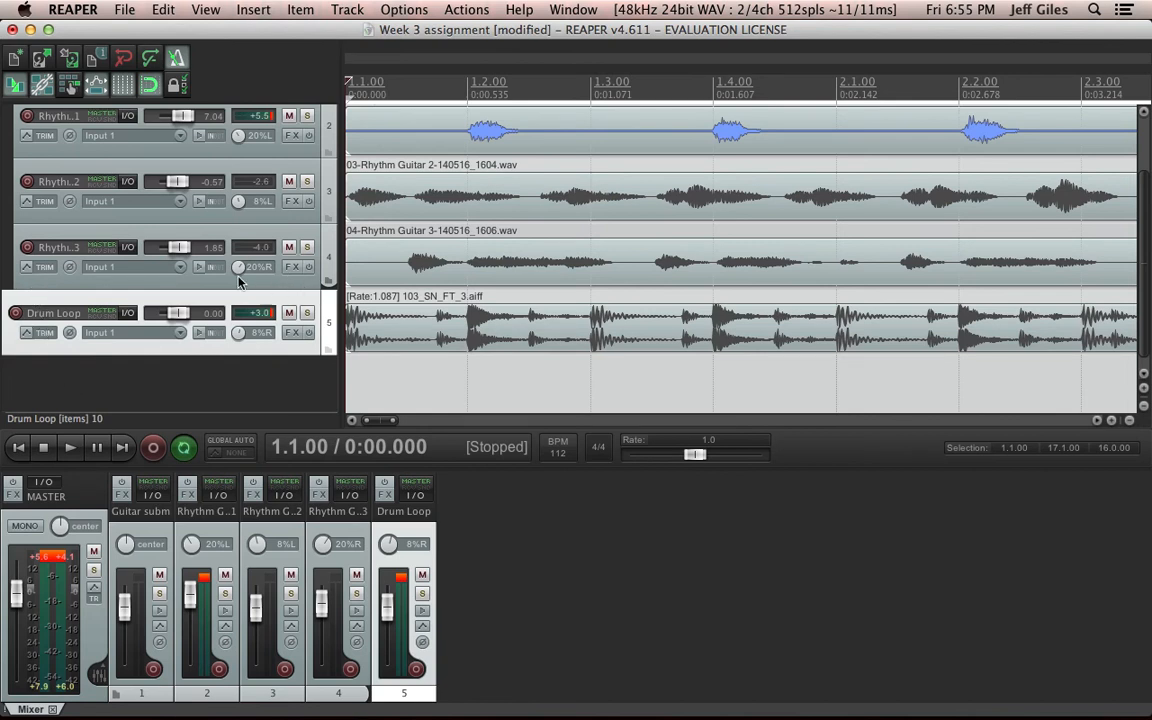
left_click(328, 286)
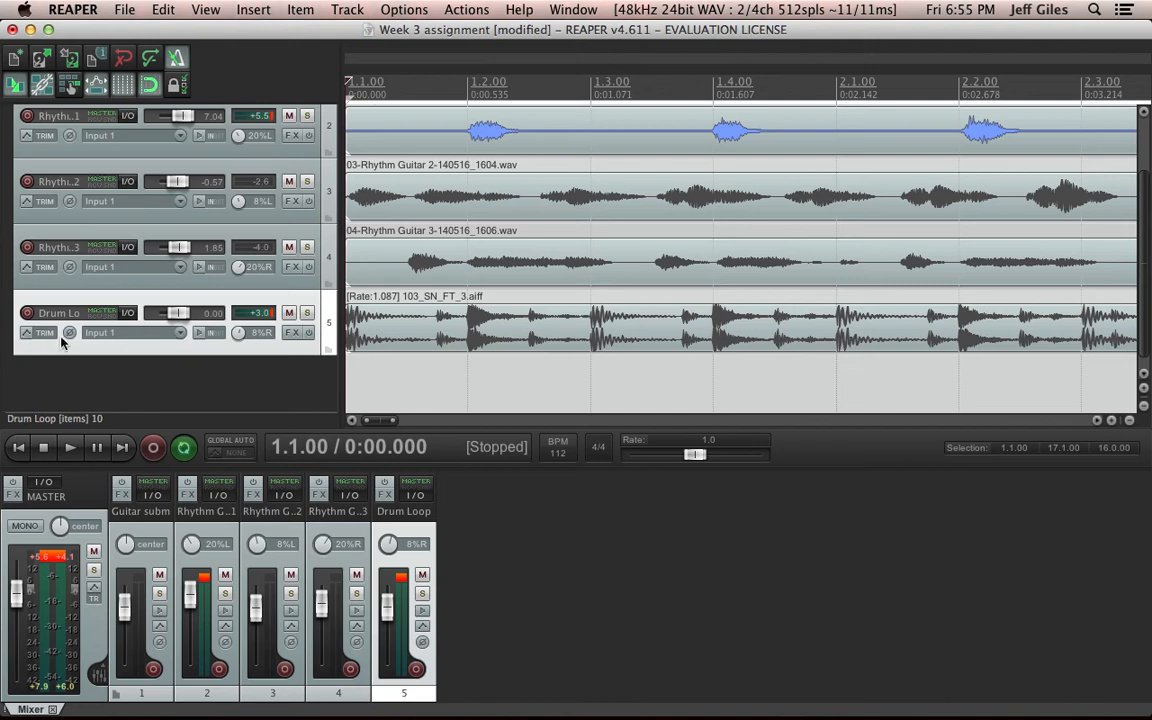
left_click(329, 286)
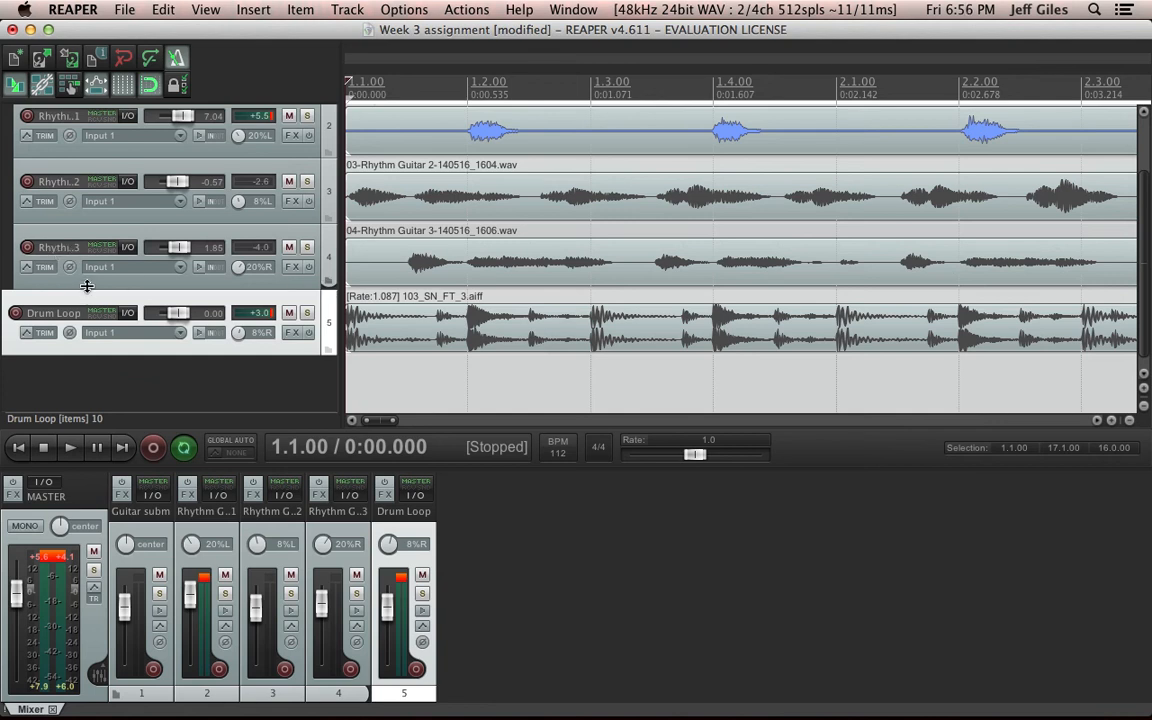
Step: Make Rhythm Guitar 3 a nested folder containing Drum Loop, and return it to being the last track in the Guitar submix folder
left_click(328, 283)
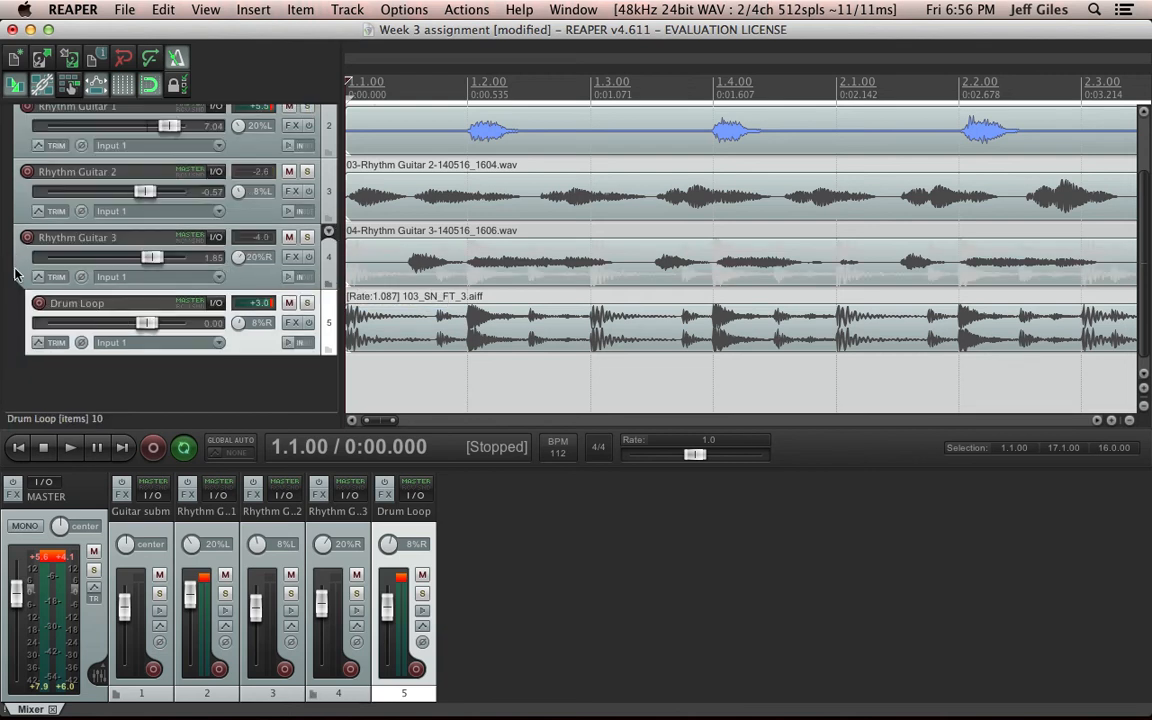
scroll(12, 238, "up", 2)
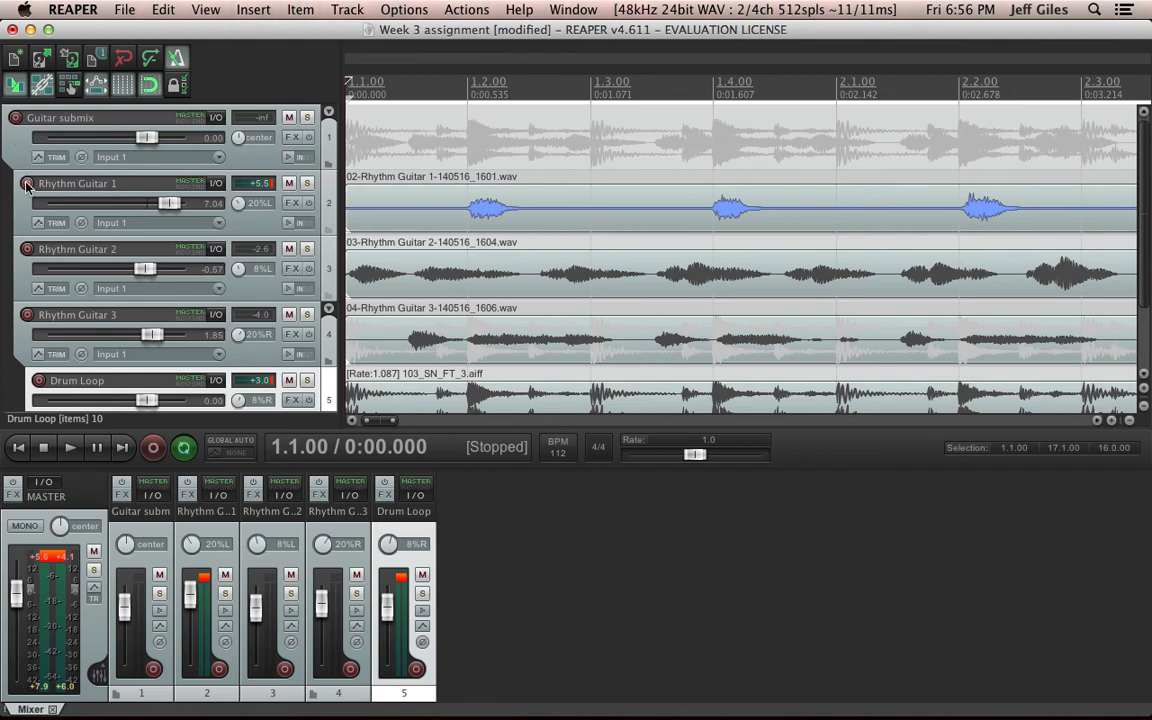
scroll(25, 320, "down", 3)
scroll(25, 320, "up", 1)
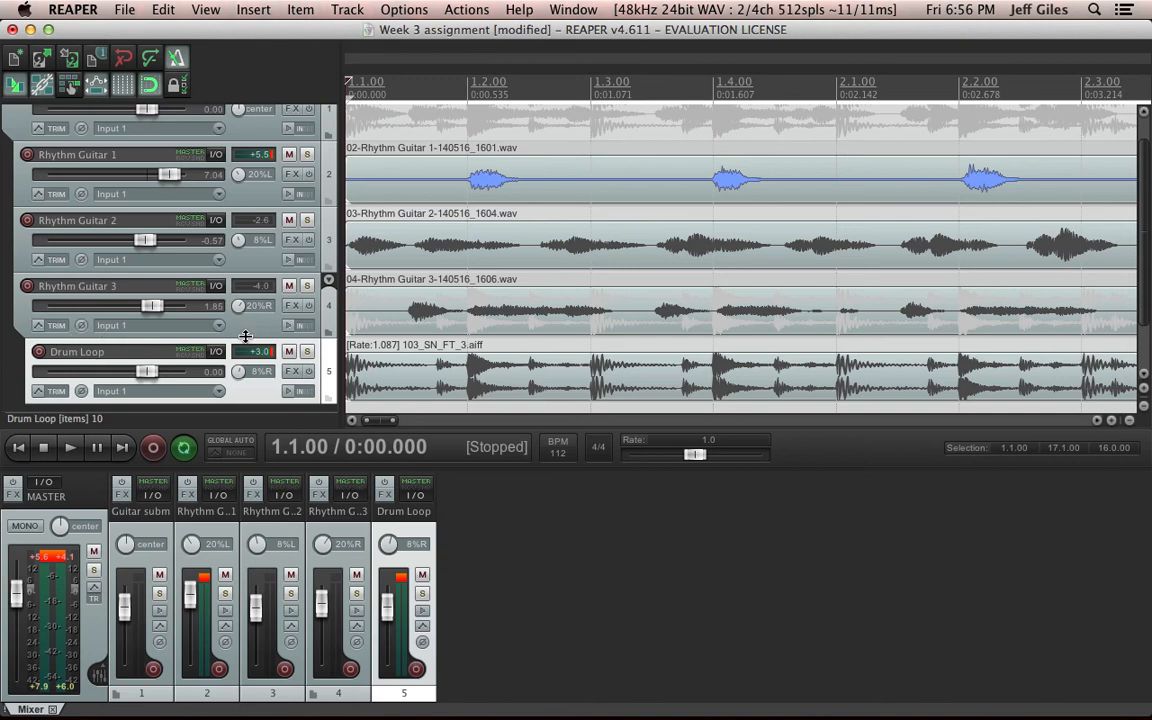
left_click(328, 334)
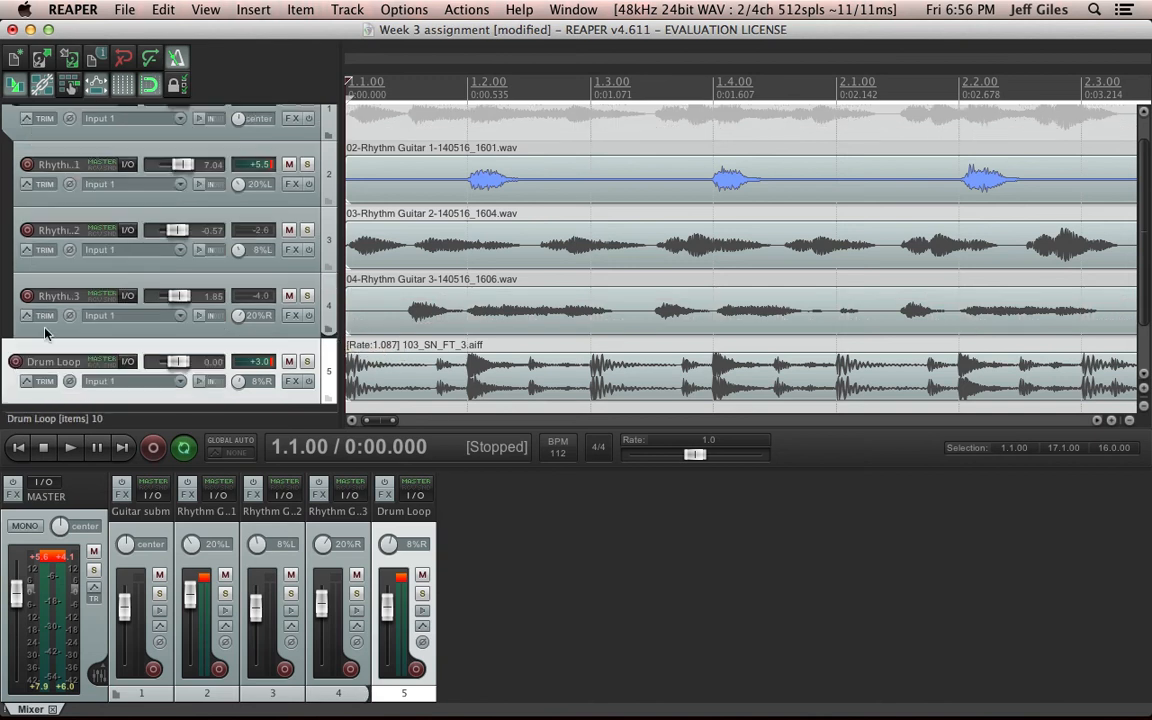
Step: Move the Drum Loop track back to the top of the project, above Guitar submix
scroll(30, 140, "up", 1)
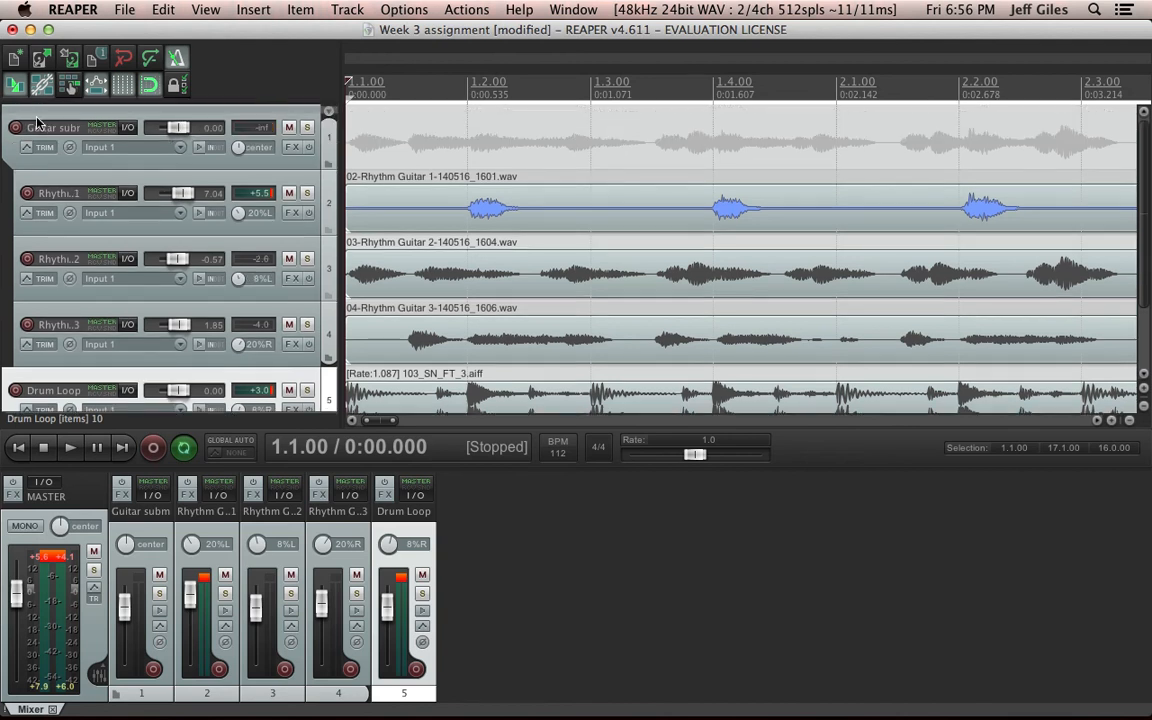
left_click_drag(37, 112, 34, 106)
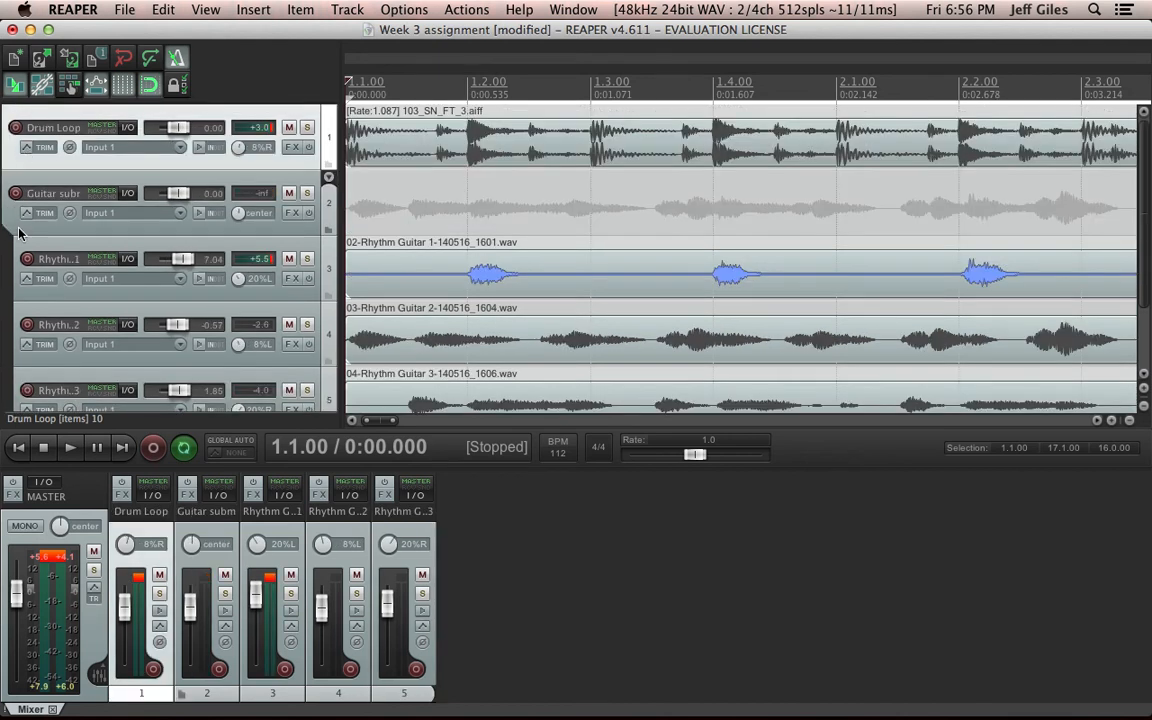
Step: Play the song while lowering the Guitar submix volume to -2.80 dB, and stop playback
scroll(40, 248, "down", 3)
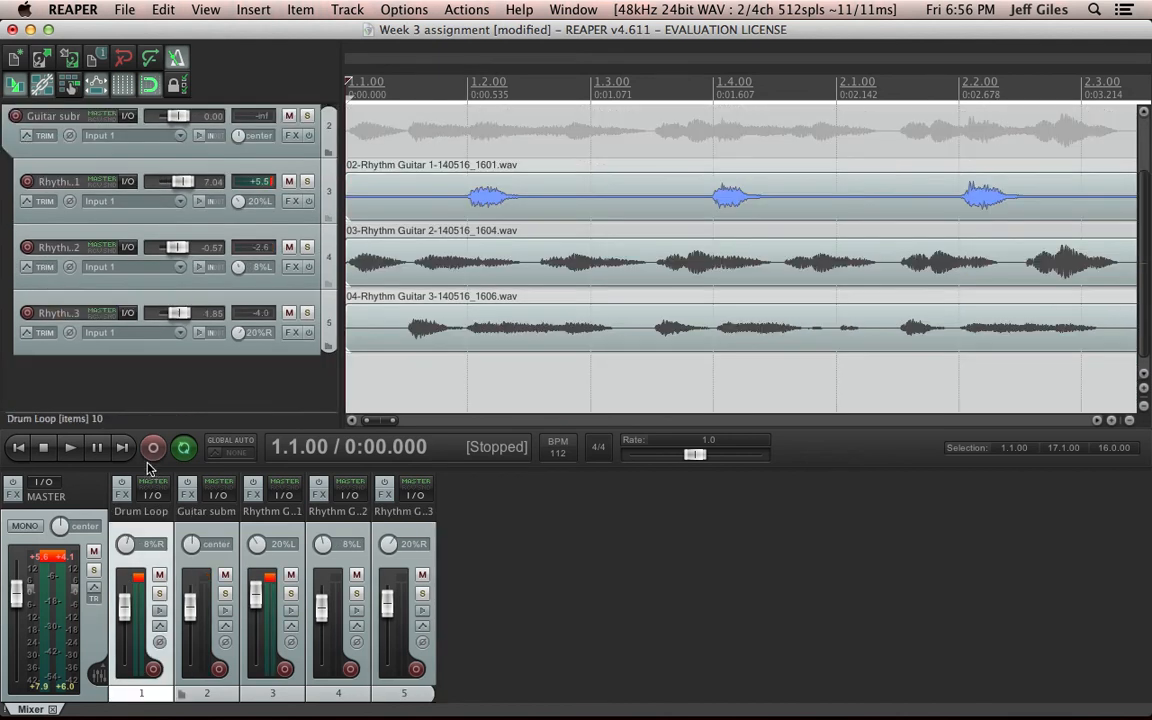
left_click(66, 450)
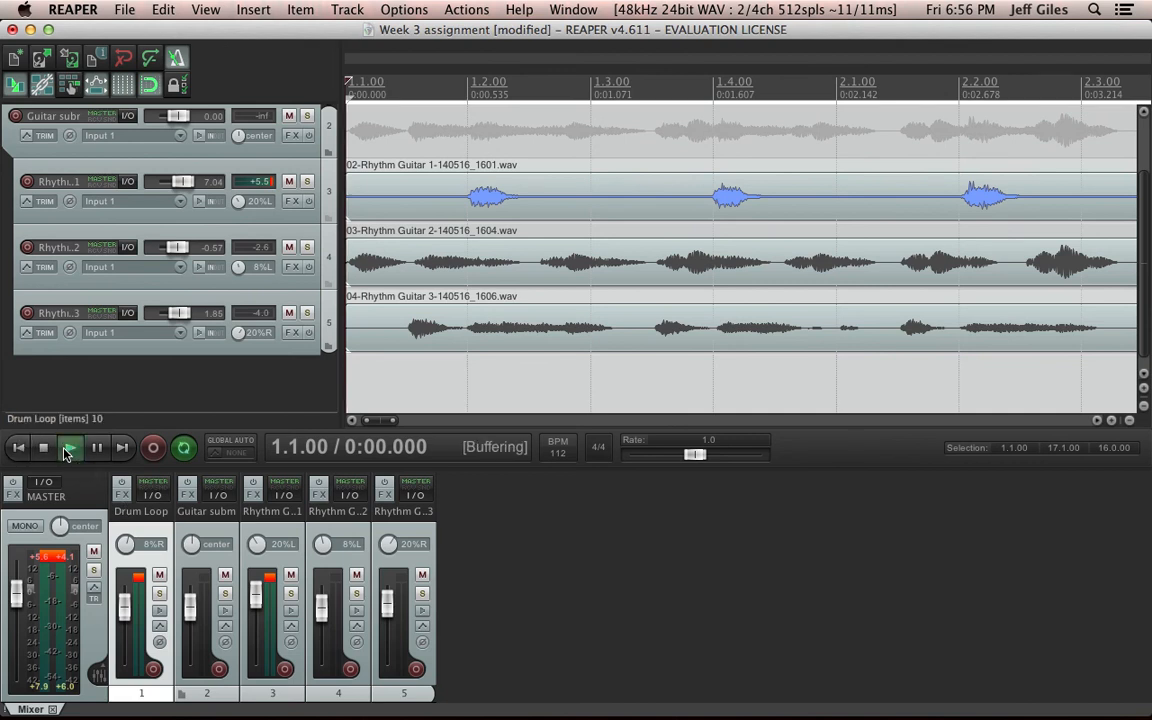
mouse_move(192, 614)
left_mouse_down()
mouse_move(192, 676)
mouse_move(189, 601)
mouse_move(192, 630)
mouse_move(189, 620)
left_mouse_up()
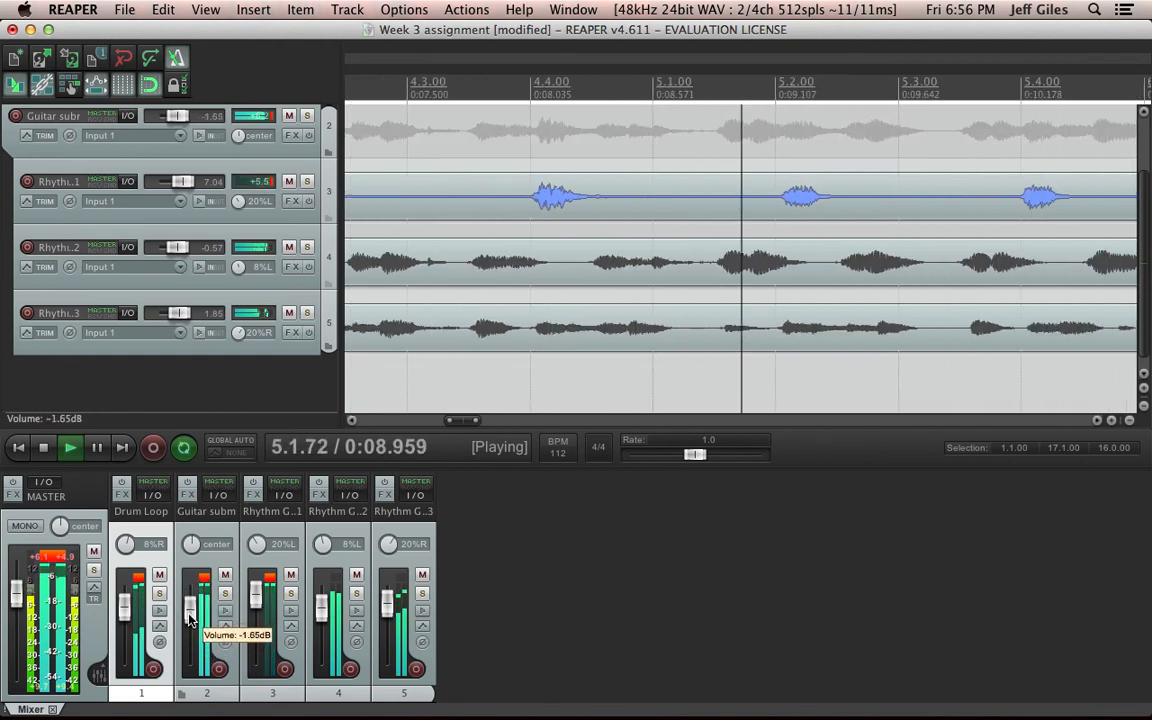
left_click(44, 448)
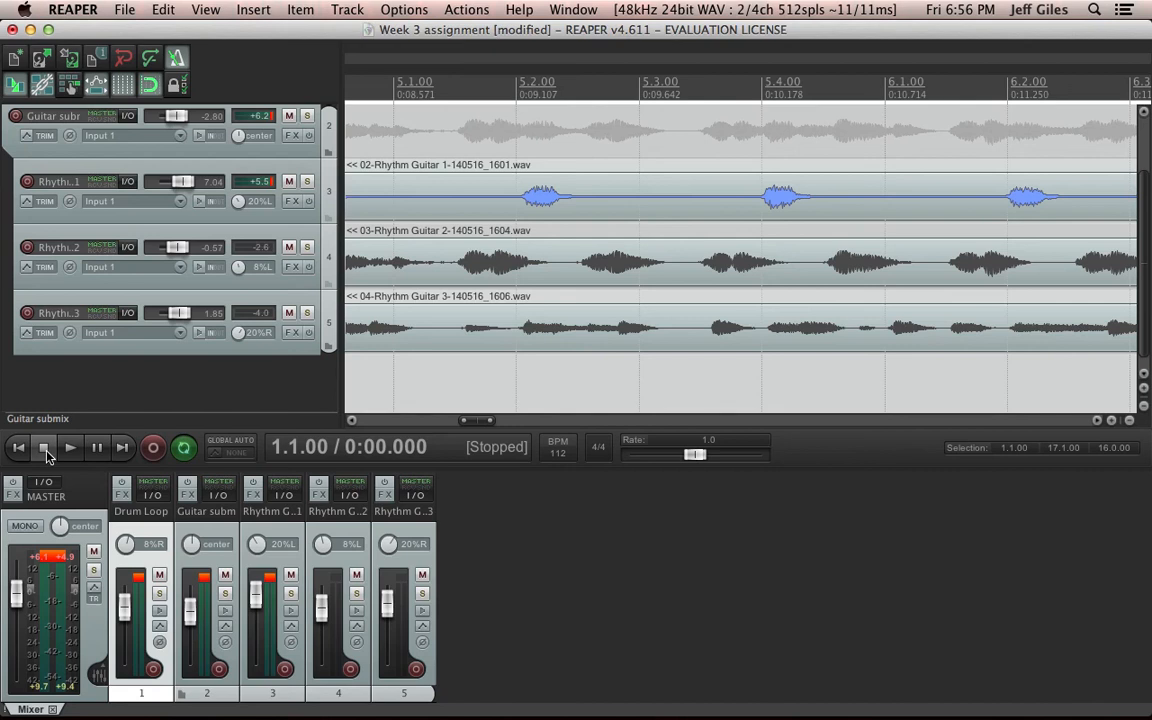
Step: Turn off the folder status of the Guitar submix track and make it a folder again
scroll(97, 281, "up", 2)
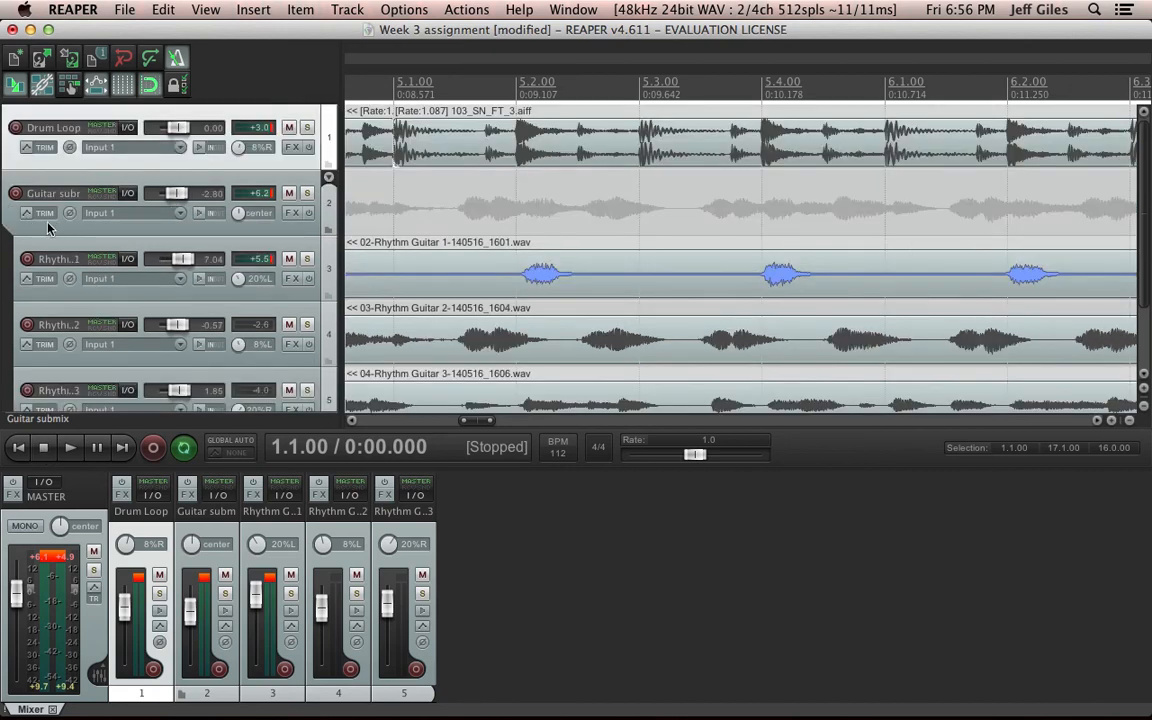
left_click(329, 232)
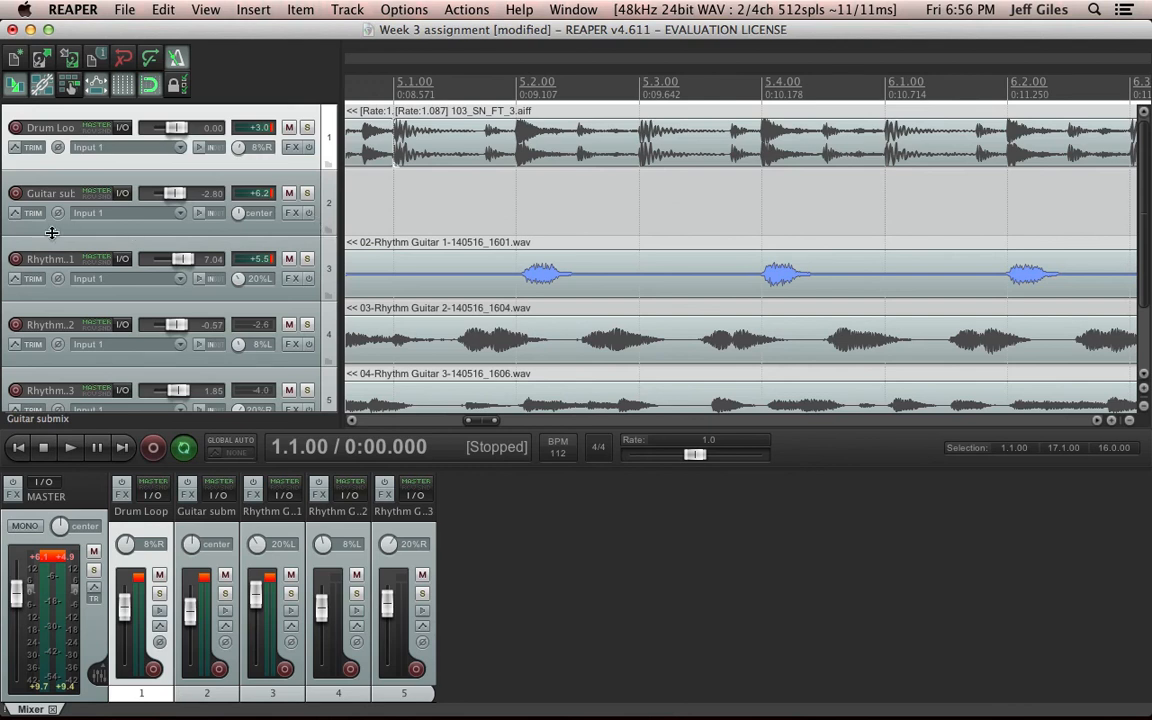
scroll(40, 245, "down", 2)
scroll(33, 262, "up", 1)
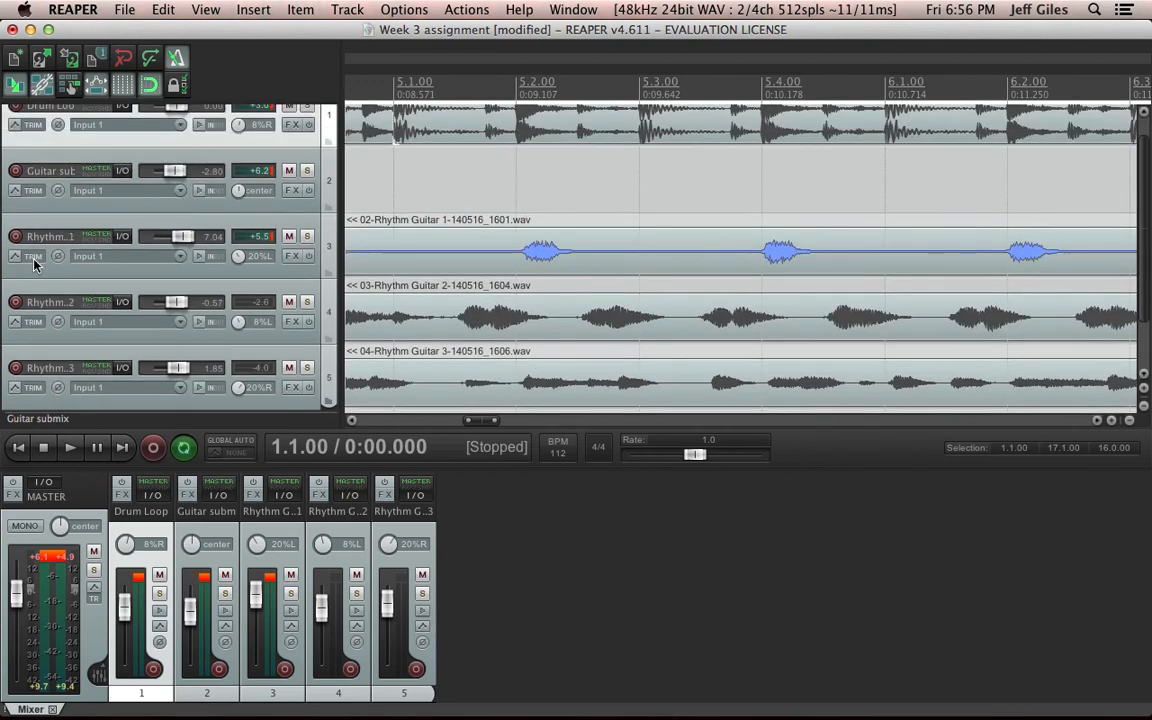
left_click(329, 209)
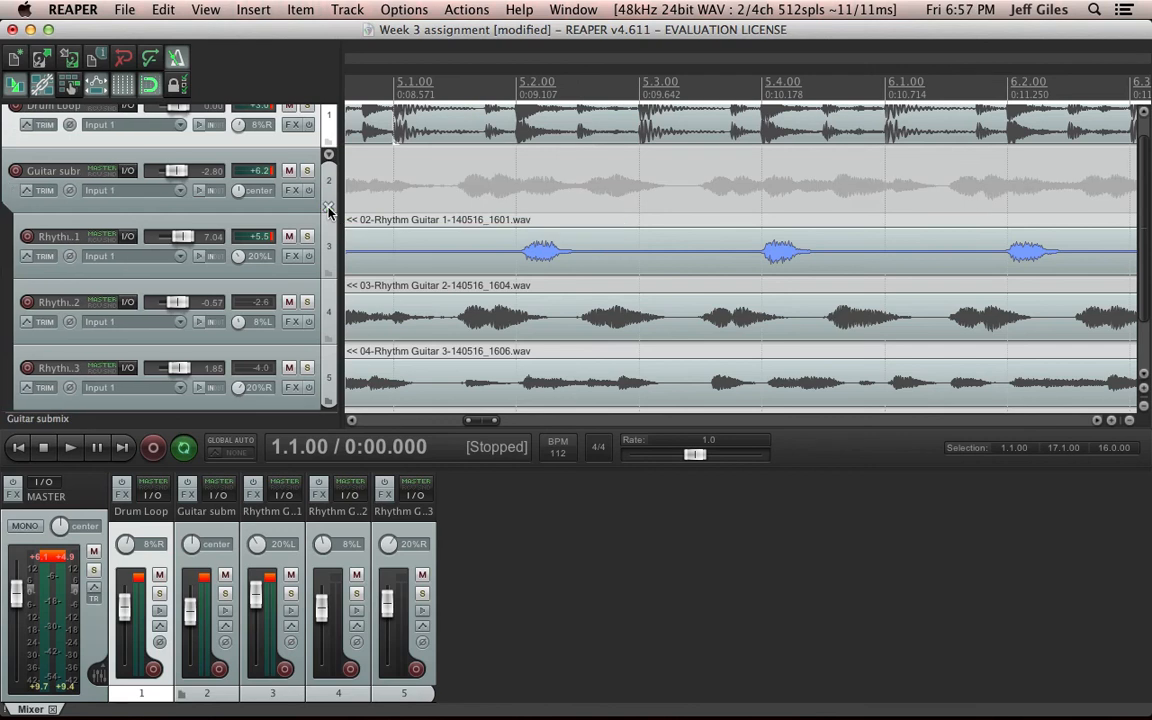